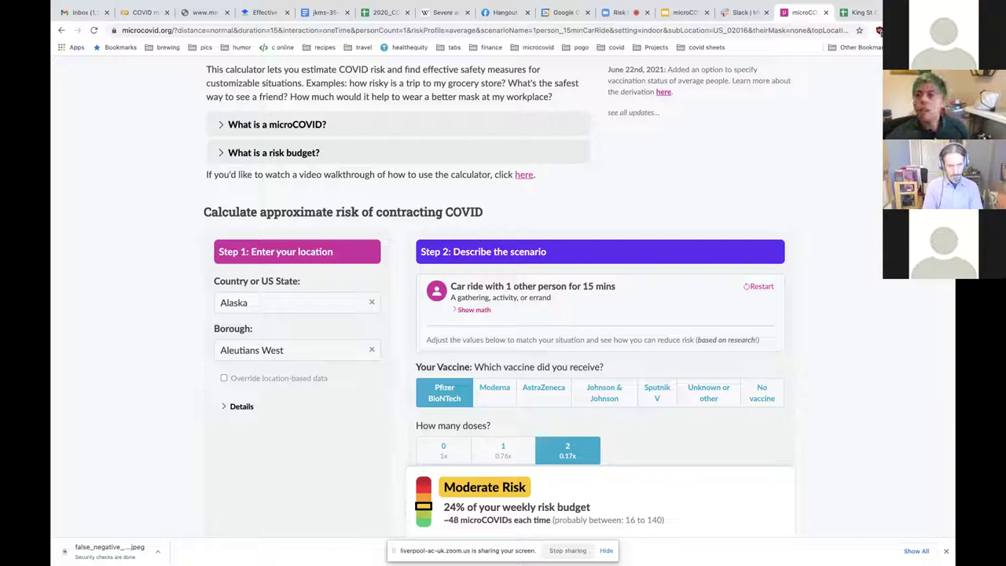
- Clear the old Alaska location from the Country field
{"action": "scroll", "coordinate": [502, 298], "scroll_direction": "up", "scroll_amount": 1}
{"action": "scroll", "coordinate": [503, 299], "scroll_direction": "up", "scroll_amount": 3}
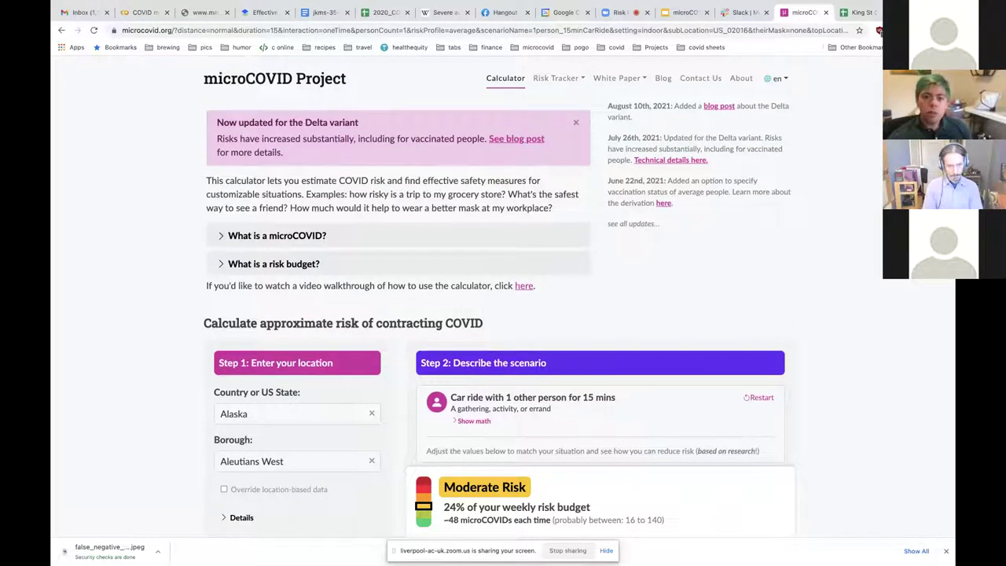
{"action": "scroll", "coordinate": [503, 299], "scroll_direction": "down", "scroll_amount": 4}
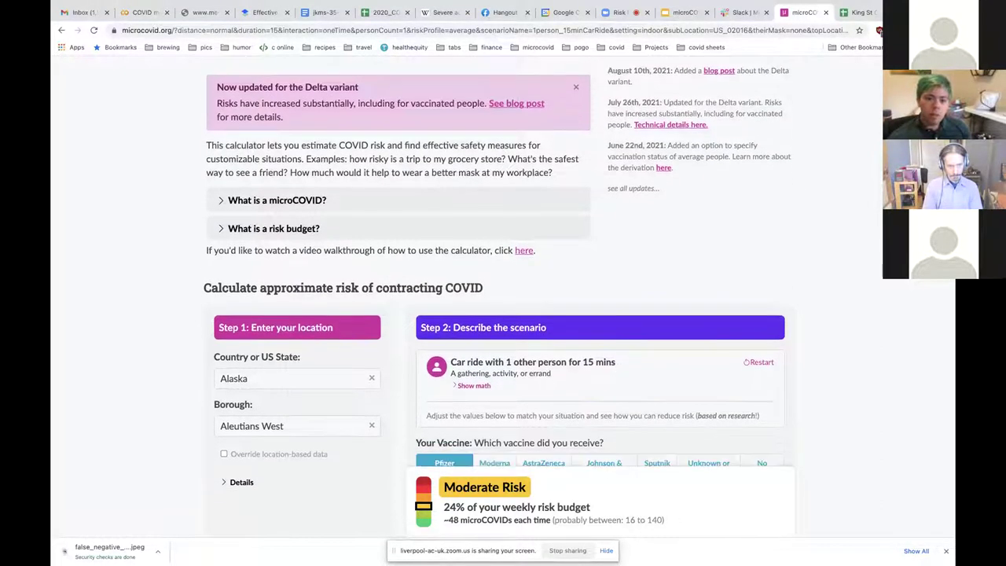
{"action": "scroll", "coordinate": [530, 280], "scroll_direction": "down", "scroll_amount": 3}
{"action": "scroll", "coordinate": [529, 281], "scroll_direction": "up", "scroll_amount": 5}
{"action": "left_click", "coordinate": [371, 419]}
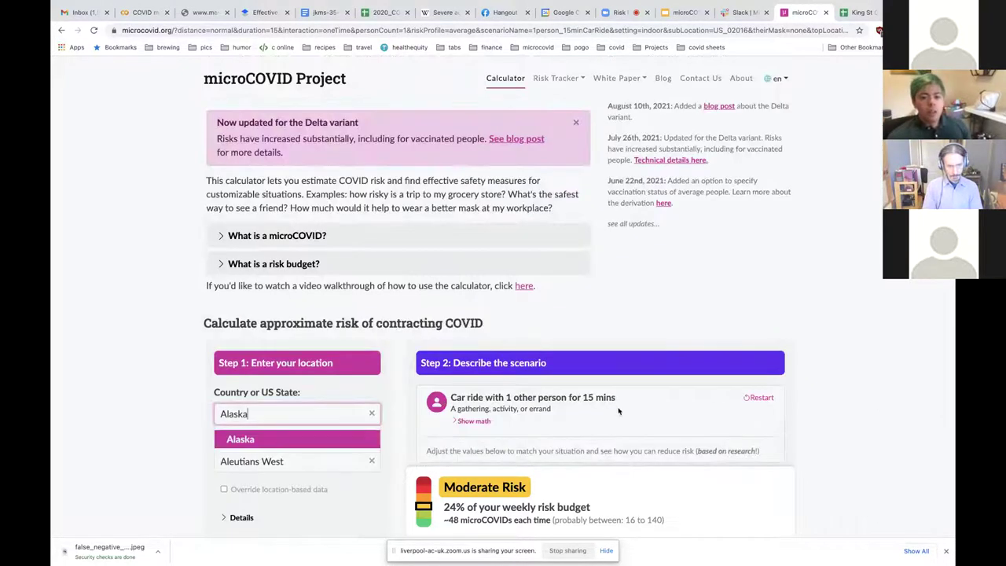
{"action": "left_click", "coordinate": [374, 459]}
{"action": "left_click", "coordinate": [372, 412]}
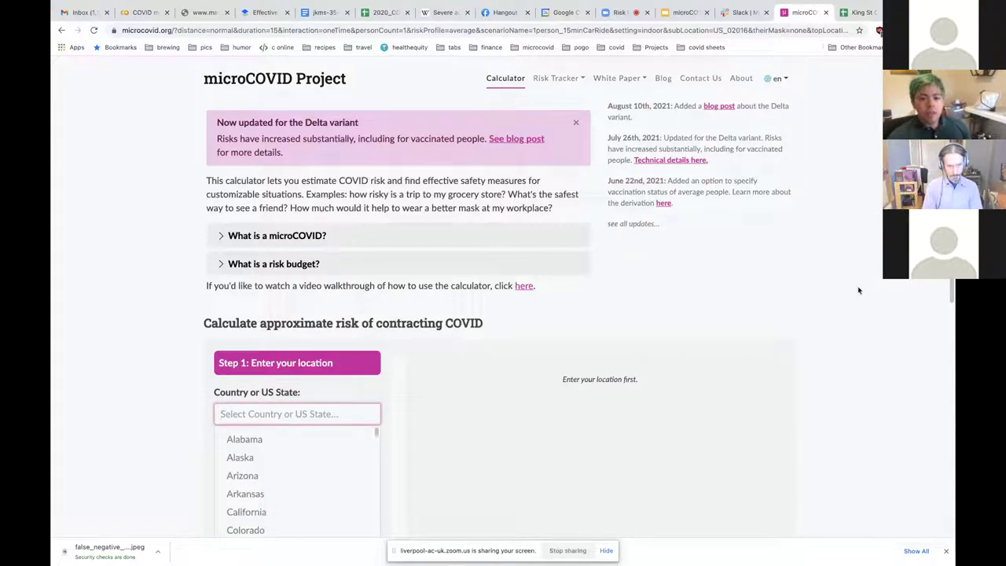
{"action": "key", "text": "Escape"}
{"action": "scroll", "coordinate": [334, 198], "scroll_direction": "down", "scroll_amount": 3}
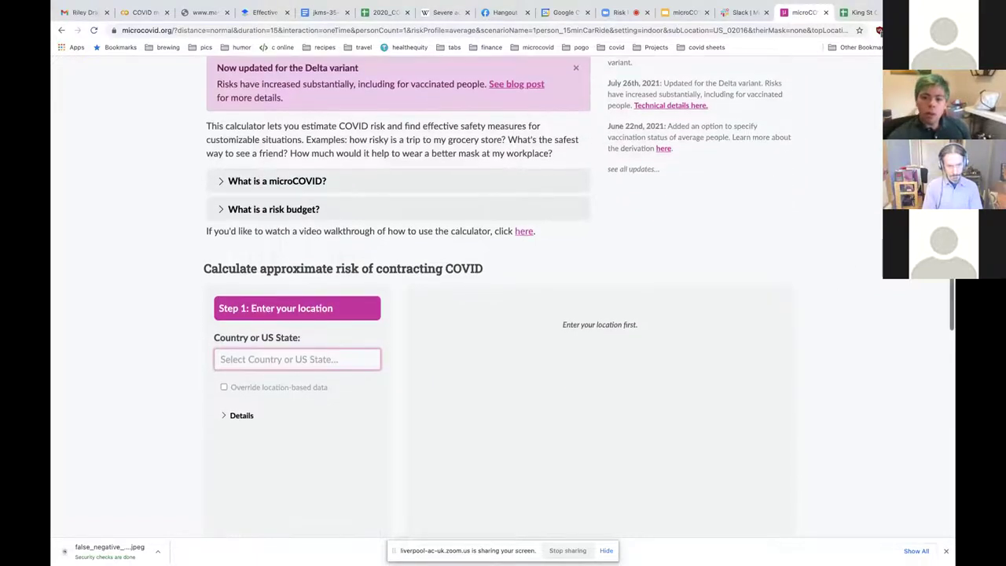
- Search 'uni' and set the country to United Kingdom
{"action": "left_click", "coordinate": [317, 187]}
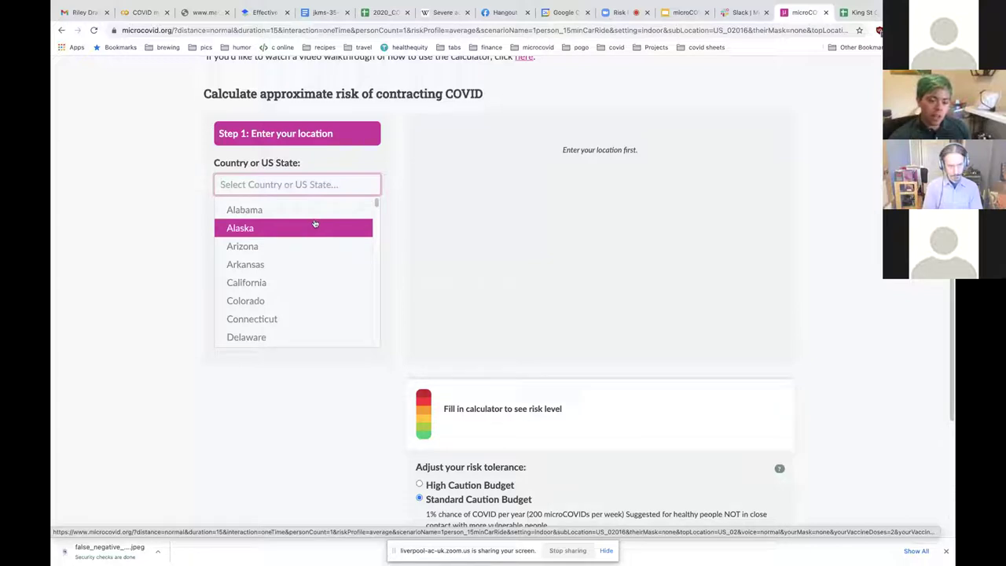
{"action": "scroll", "coordinate": [313, 229], "scroll_direction": "down", "scroll_amount": 1}
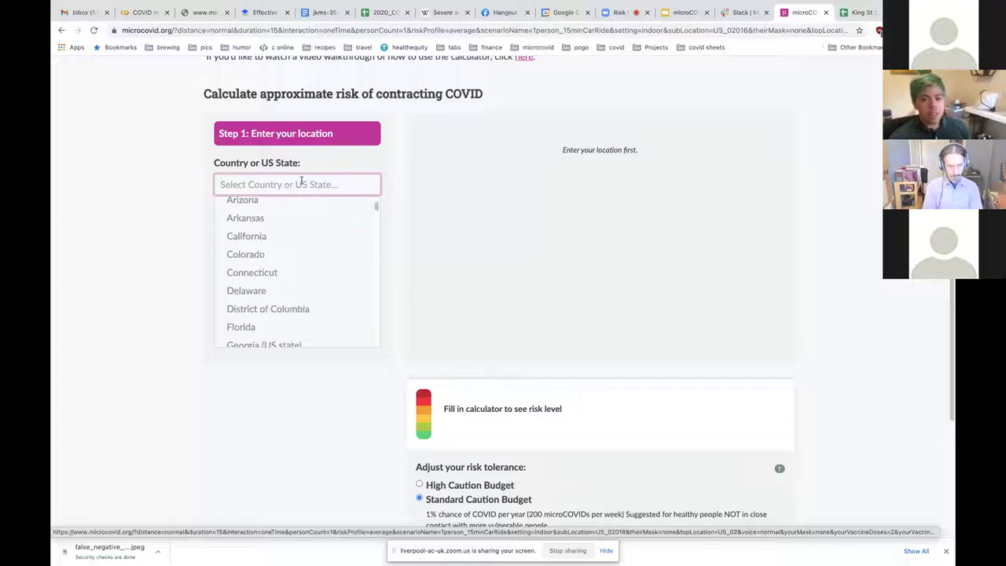
{"action": "type", "text": "e"}
{"action": "key", "text": "BackSpace"}
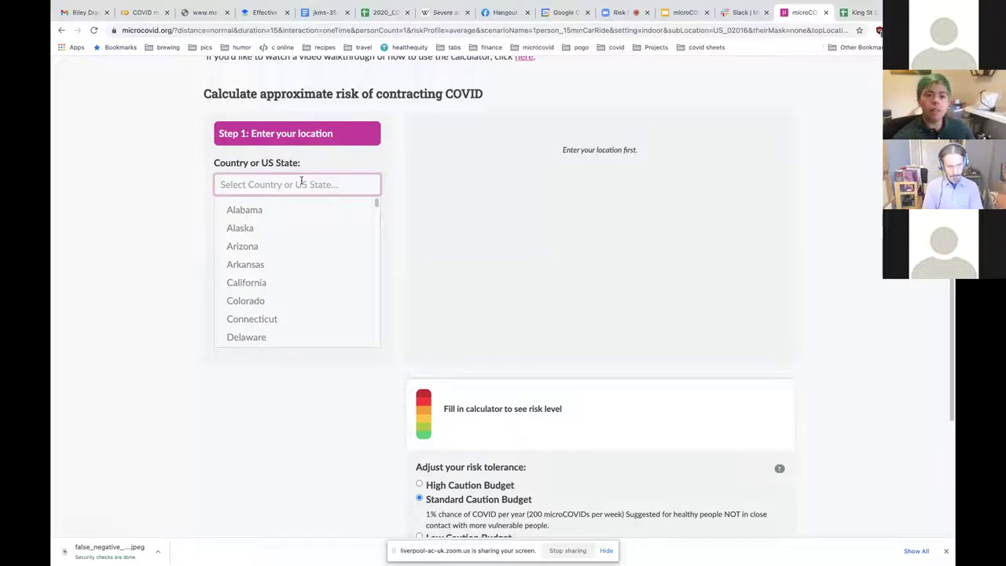
{"action": "type", "text": "uni"}
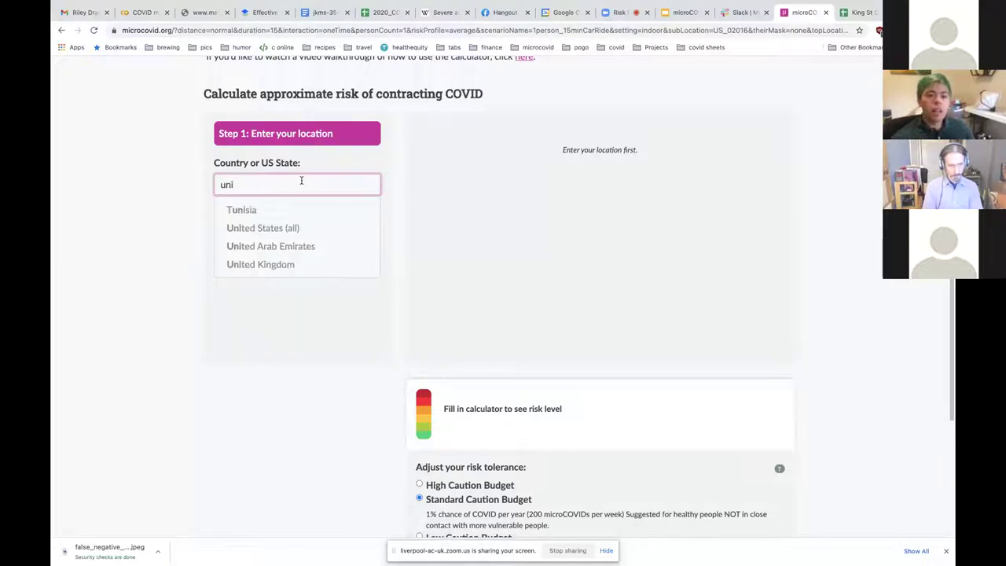
{"action": "left_click", "coordinate": [301, 268]}
- Choose England as the United Kingdom region
{"action": "left_click", "coordinate": [345, 232]}
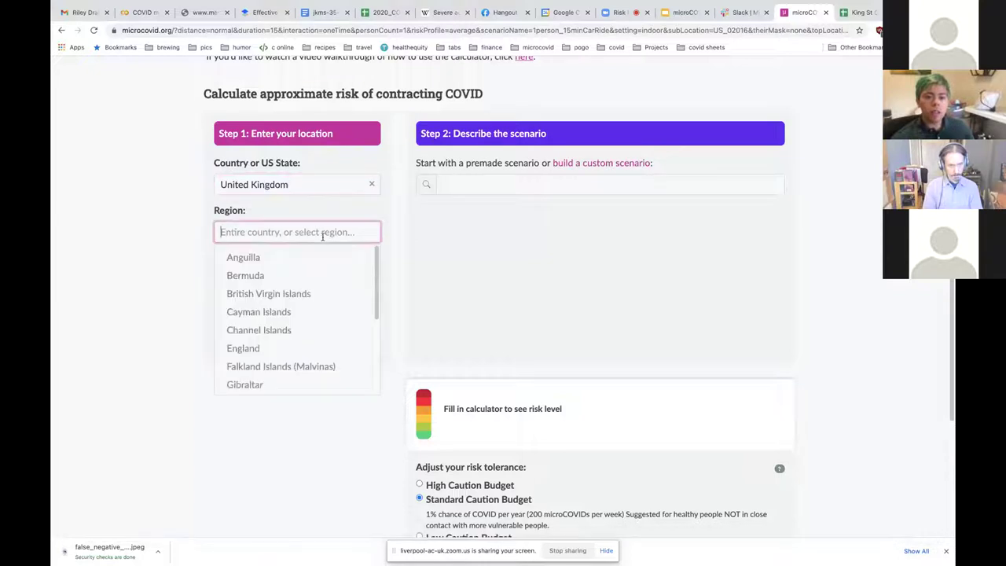
{"action": "mouse_move", "coordinate": [379, 281]}
{"action": "left_mouse_down"}
{"action": "mouse_move", "coordinate": [369, 368]}
{"action": "mouse_move", "coordinate": [376, 283]}
{"action": "left_mouse_up"}
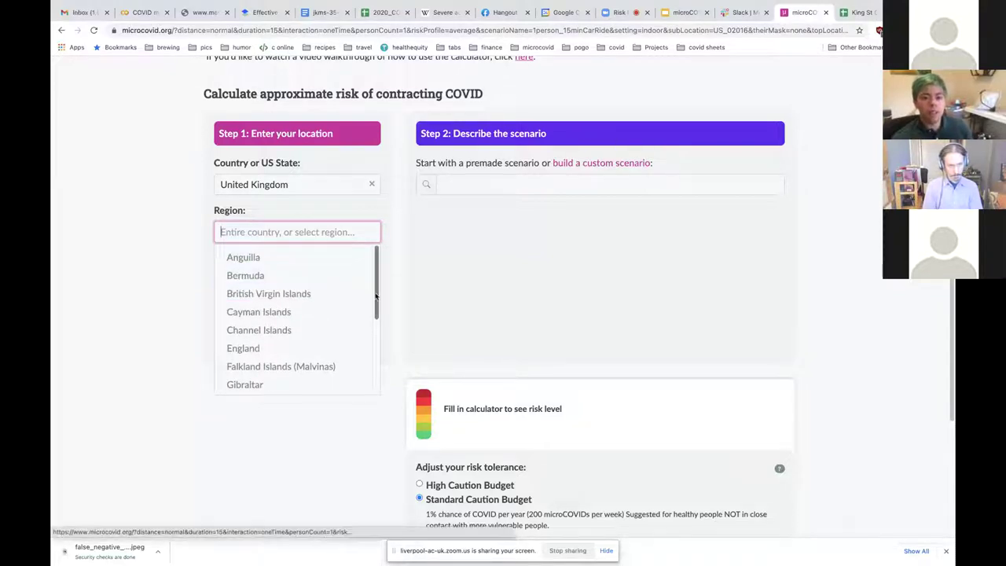
{"action": "scroll", "coordinate": [377, 294], "scroll_direction": "down", "scroll_amount": 1}
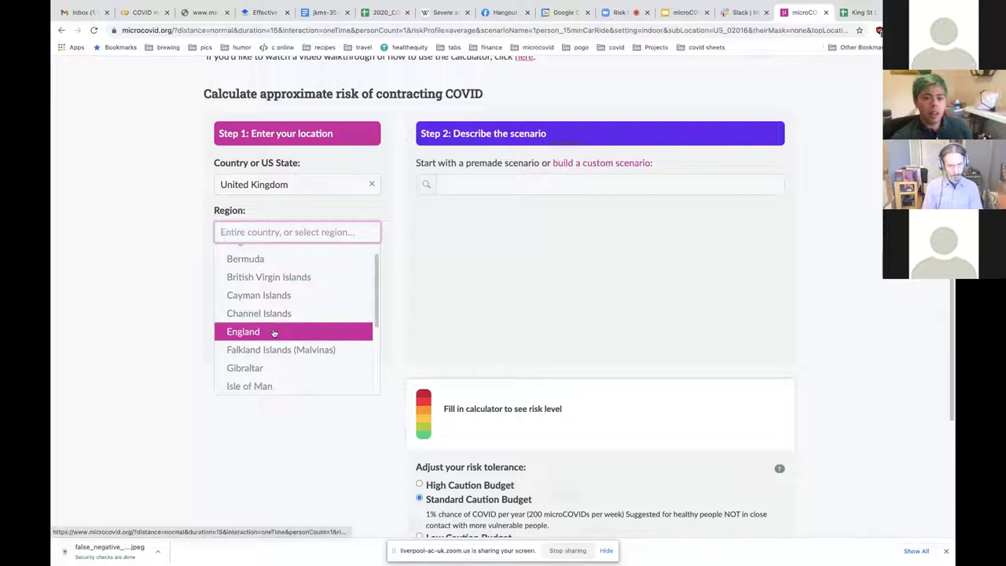
{"action": "left_click", "coordinate": [274, 333]}
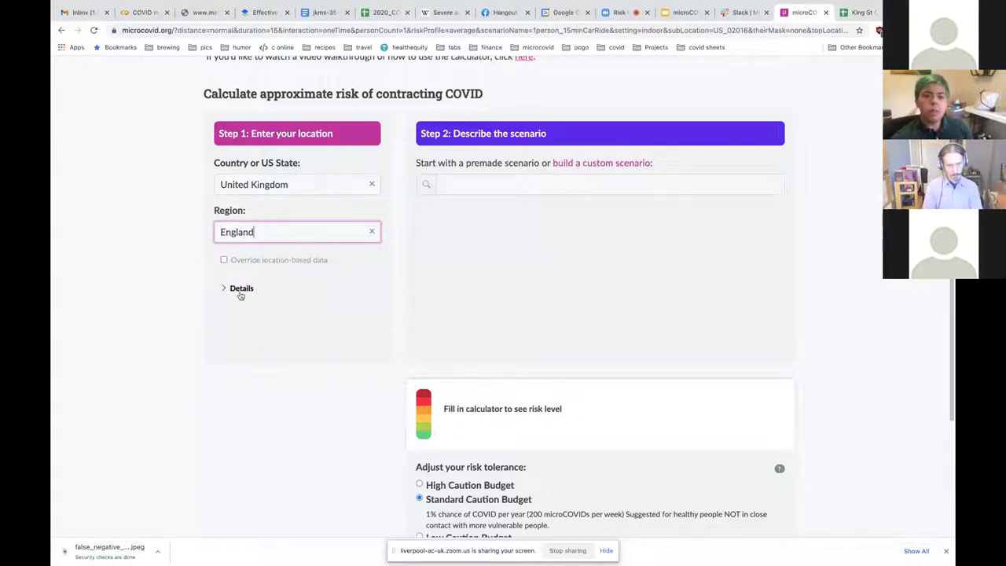
{"action": "left_click", "coordinate": [564, 182]}
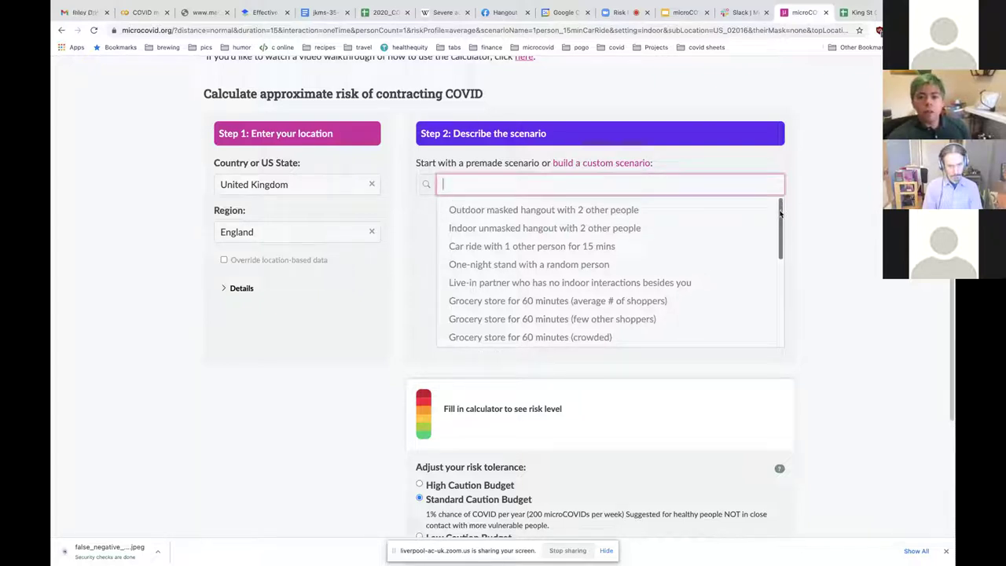
{"action": "scroll", "coordinate": [780, 214], "scroll_direction": "down", "scroll_amount": 1}
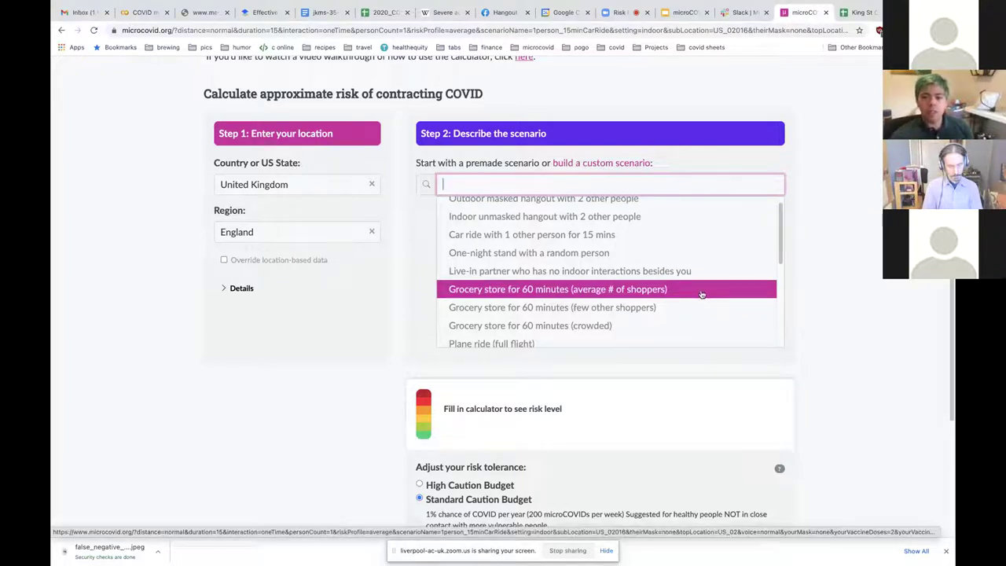
{"action": "left_click", "coordinate": [703, 290]}
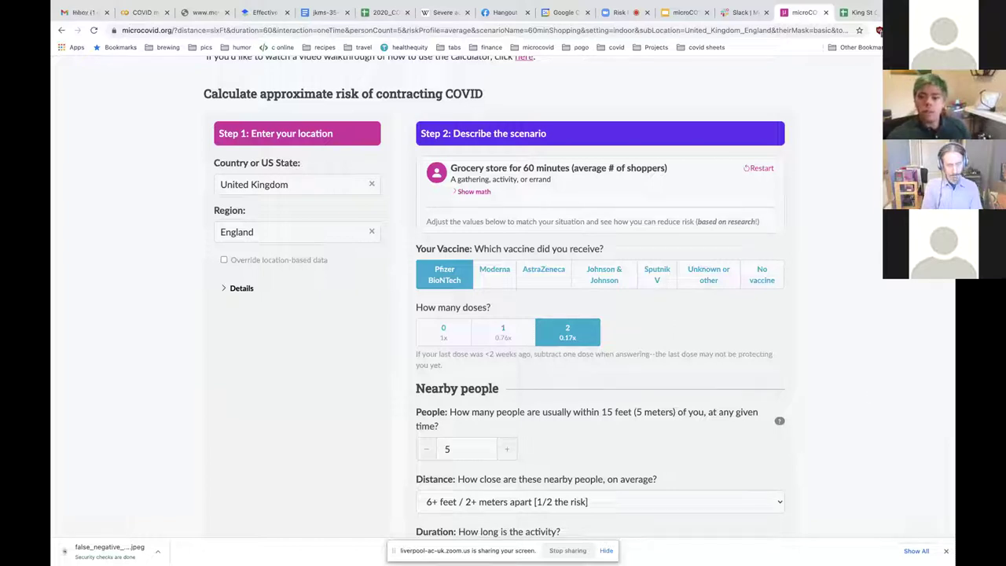
{"action": "scroll", "coordinate": [503, 314], "scroll_direction": "down", "scroll_amount": 2}
{"action": "scroll", "coordinate": [432, 150], "scroll_direction": "down", "scroll_amount": 5}
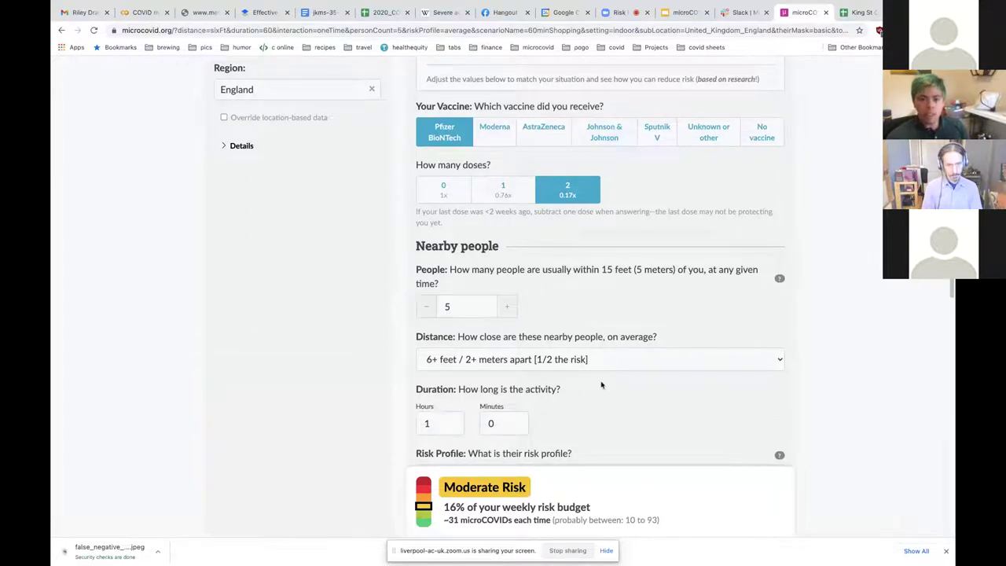
{"action": "scroll", "coordinate": [503, 267], "scroll_direction": "down", "scroll_amount": 3}
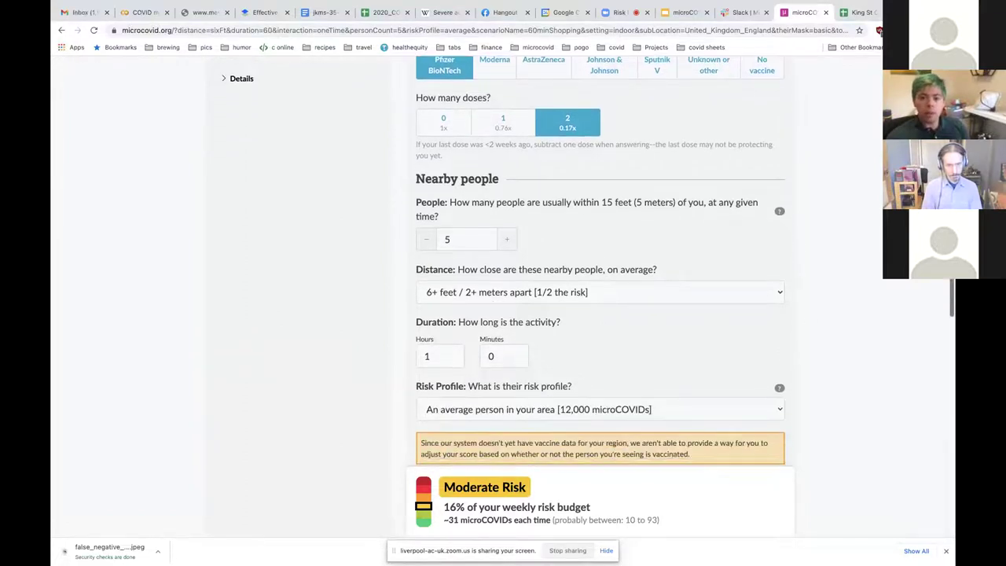
{"action": "scroll", "coordinate": [948, 298], "scroll_direction": "down", "scroll_amount": 4}
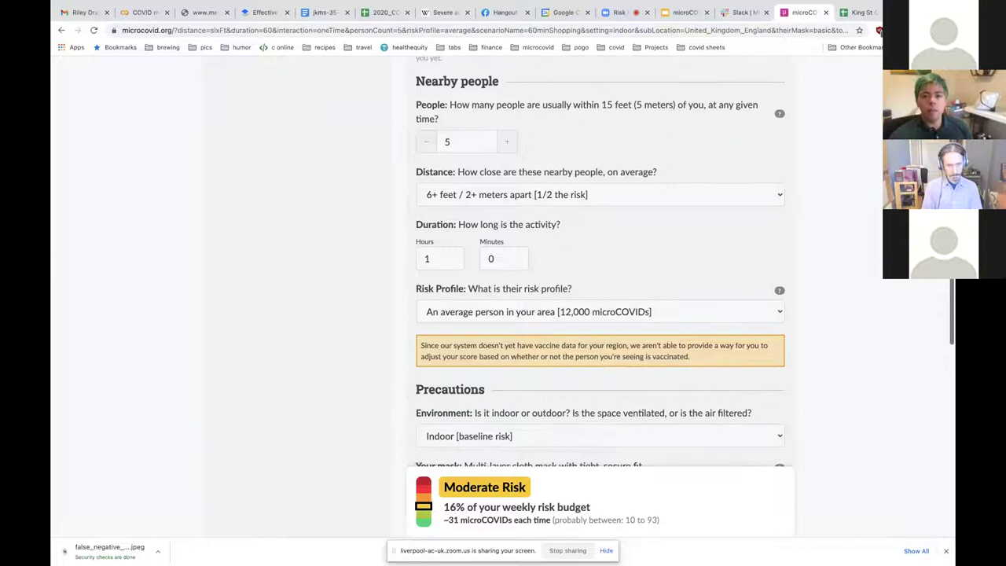
{"action": "scroll", "coordinate": [947, 299], "scroll_direction": "down", "scroll_amount": 1}
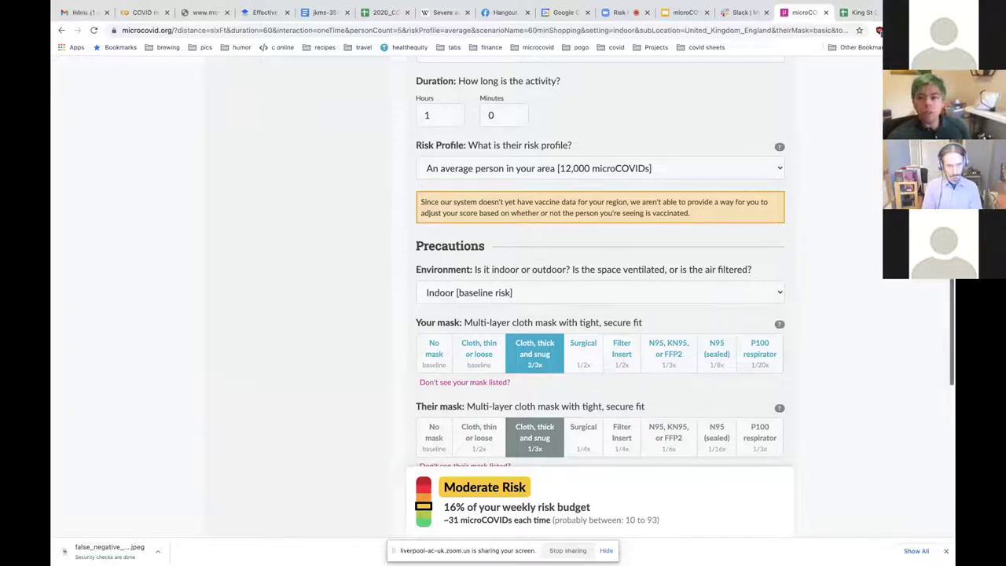
{"action": "scroll", "coordinate": [464, 147], "scroll_direction": "down", "scroll_amount": 2}
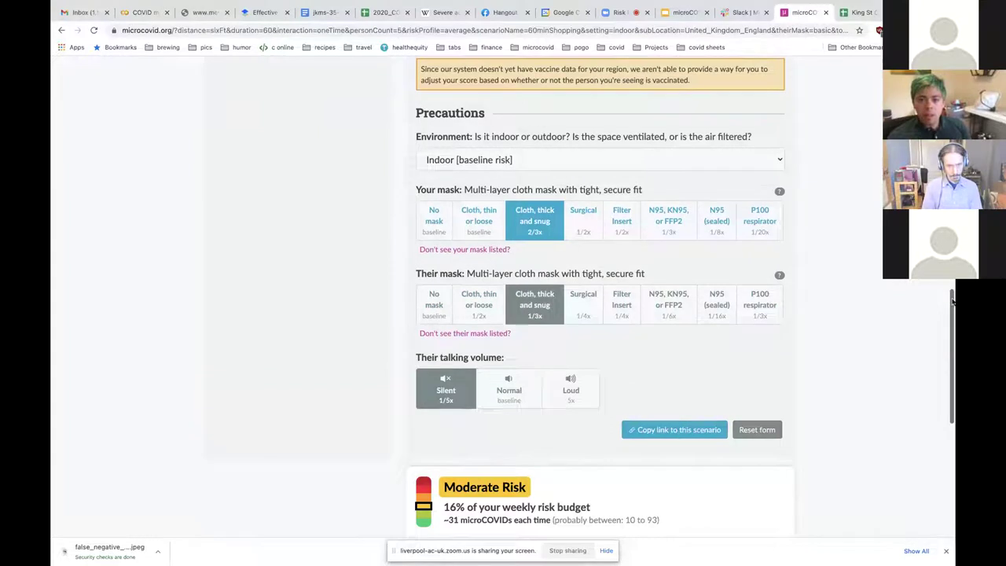
{"action": "scroll", "coordinate": [541, 122], "scroll_direction": "up", "scroll_amount": 1}
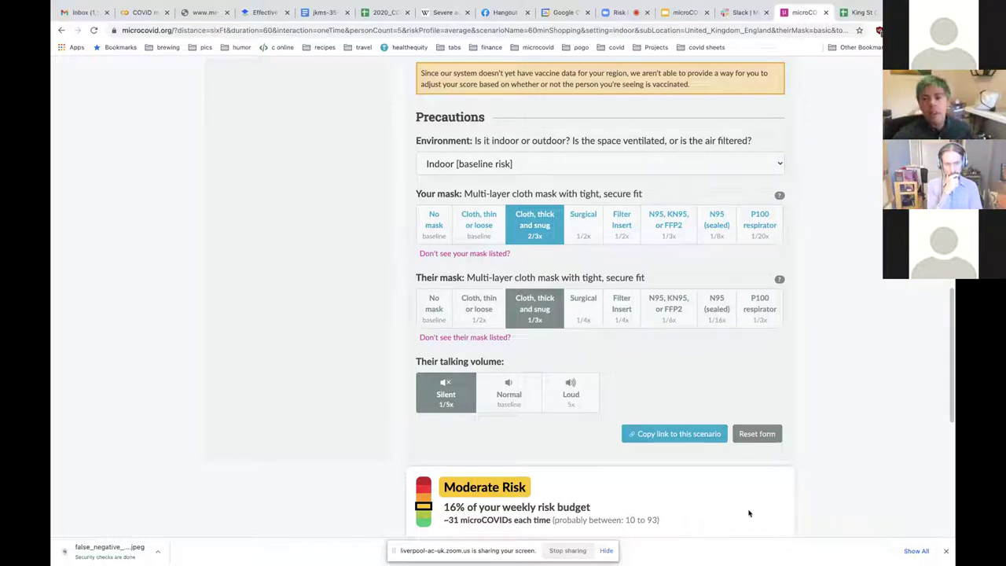
{"action": "scroll", "coordinate": [954, 323], "scroll_direction": "up", "scroll_amount": 1}
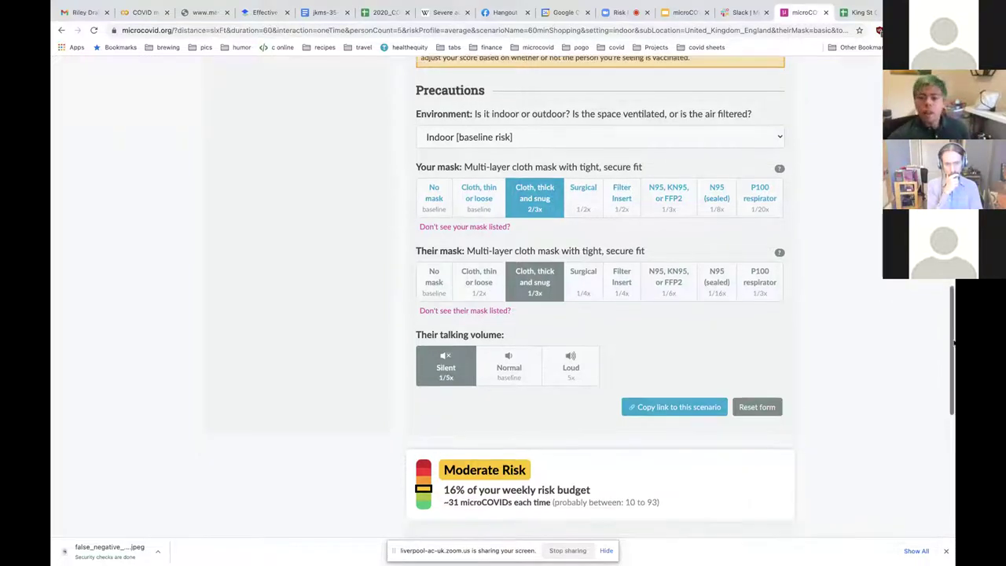
{"action": "scroll", "coordinate": [953, 322], "scroll_direction": "up", "scroll_amount": 1}
{"action": "left_click_drag", "start_coordinate": [953, 322], "coordinate": [952, 346]}
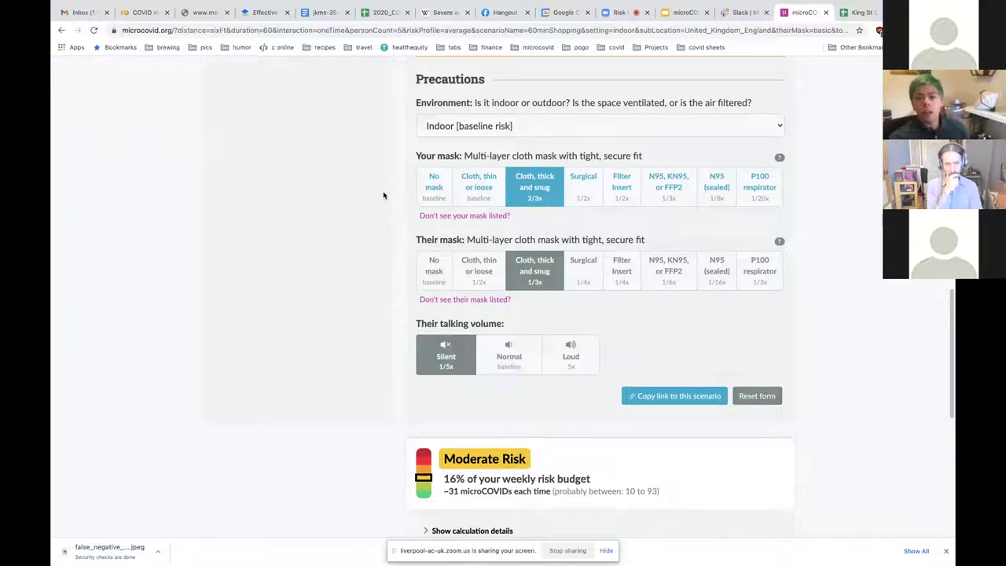
- Set your mask to 'N95, KN95, or FFP2' and scroll back to the top of the calculator
{"action": "left_click", "coordinate": [672, 195]}
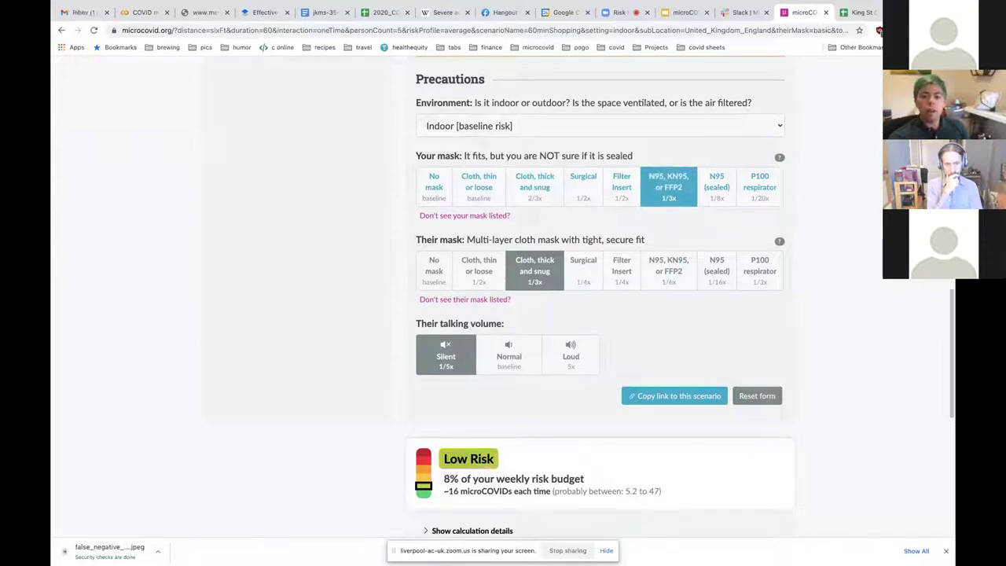
{"action": "left_click_drag", "start_coordinate": [954, 303], "coordinate": [951, 181]}
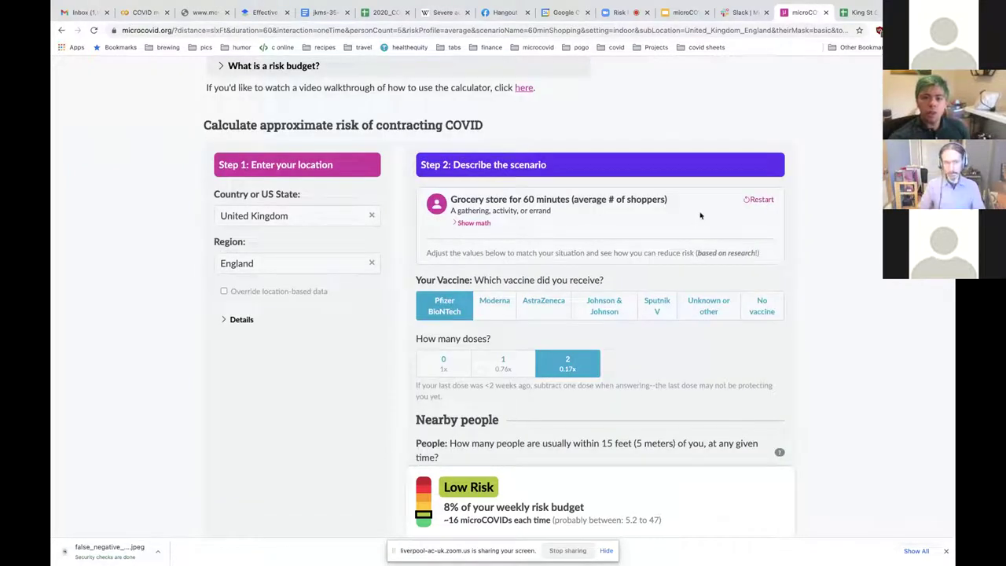
- Restart and load the premade 'Going to bar' scenario, rated Dangerously high Risk (~18,000 microCOVIDs)
{"action": "left_click", "coordinate": [756, 199]}
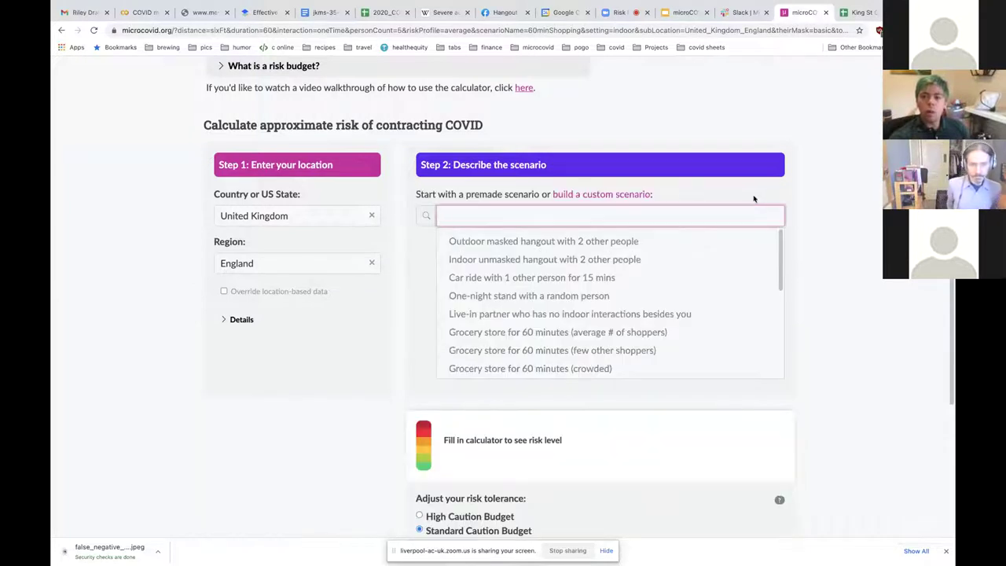
{"action": "scroll", "coordinate": [780, 240], "scroll_direction": "down", "scroll_amount": 1}
{"action": "left_click_drag", "start_coordinate": [780, 239], "coordinate": [775, 335]}
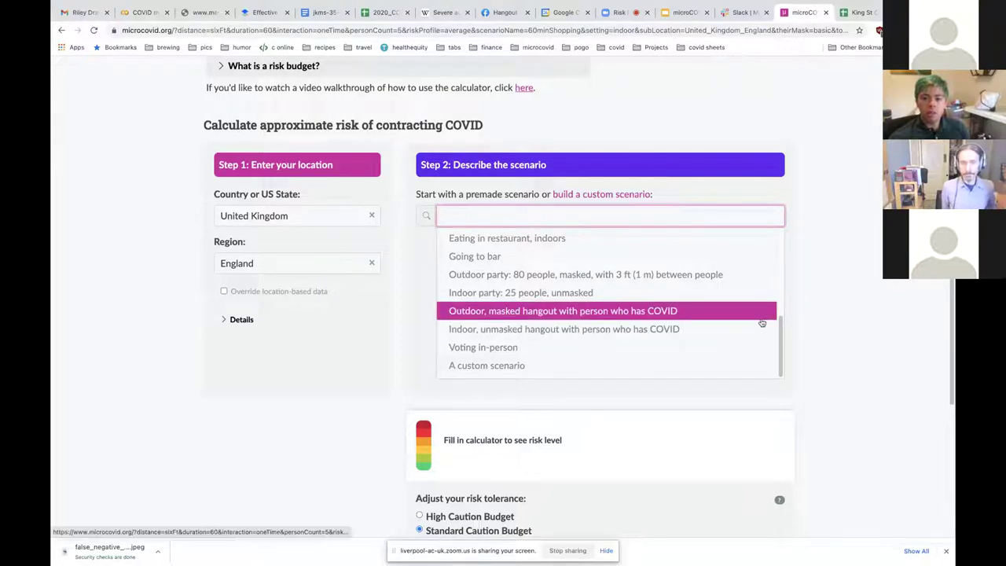
{"action": "type", "text": "bar"}
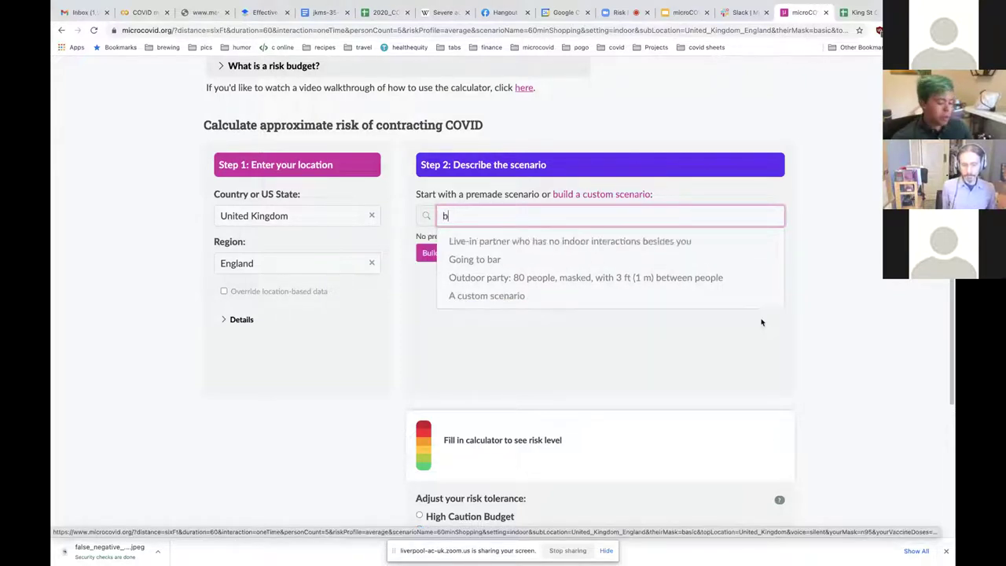
{"action": "left_click", "coordinate": [548, 243]}
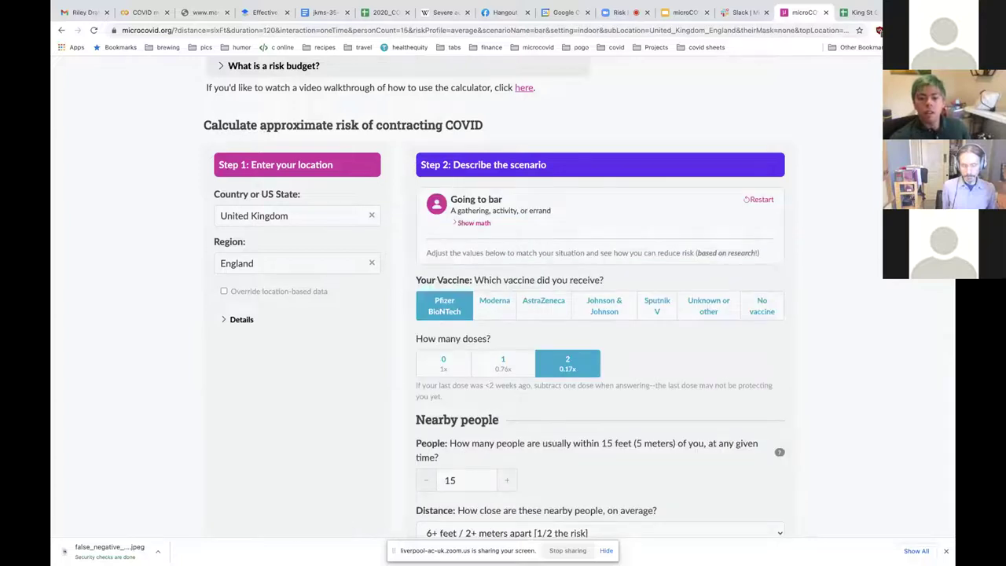
{"action": "scroll", "coordinate": [503, 299], "scroll_direction": "down", "scroll_amount": 2}
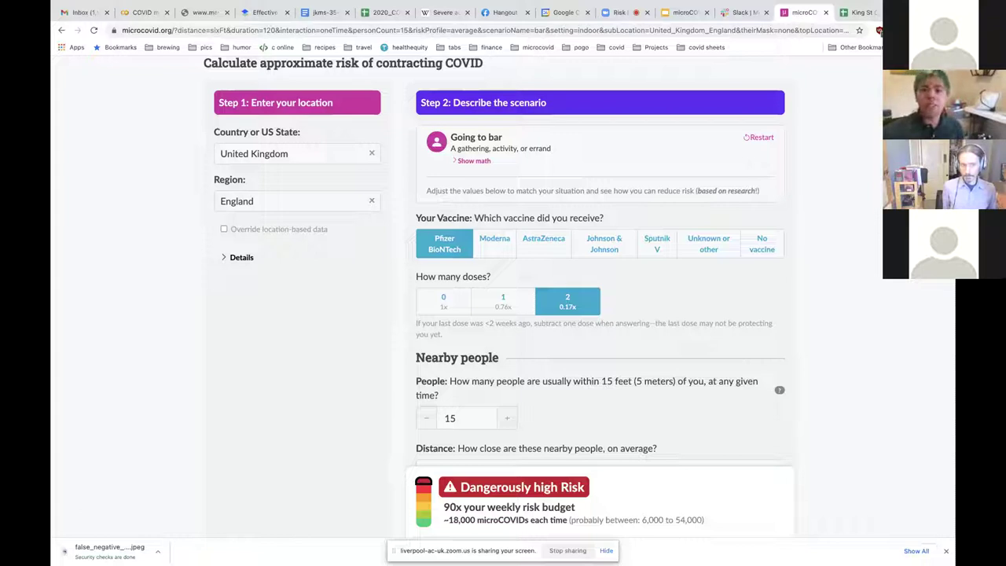
- Switch to the microCOVID Google Slides deck and advance to 'Who is microCOVID?'
{"action": "left_click", "coordinate": [684, 13]}
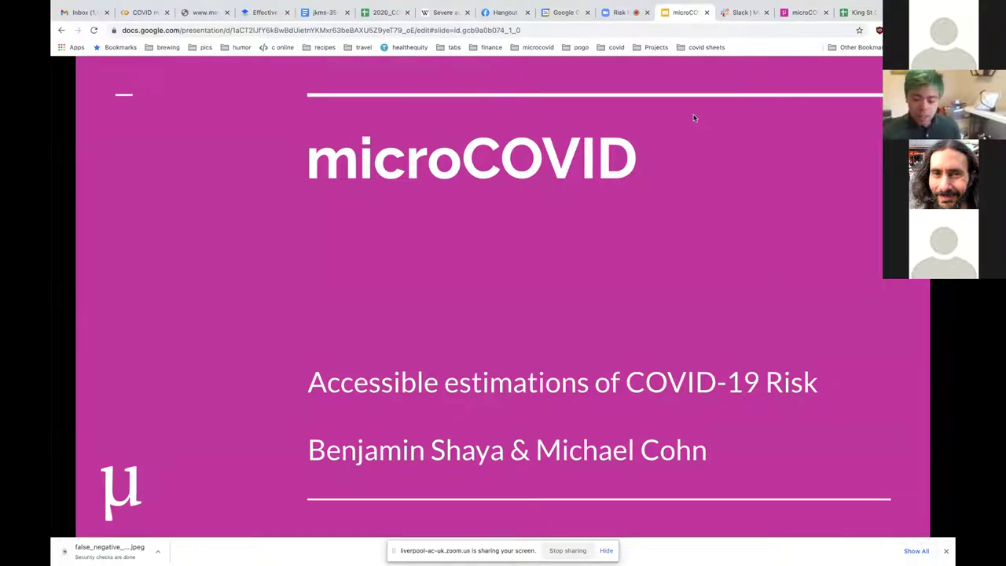
{"action": "key", "text": "Right"}
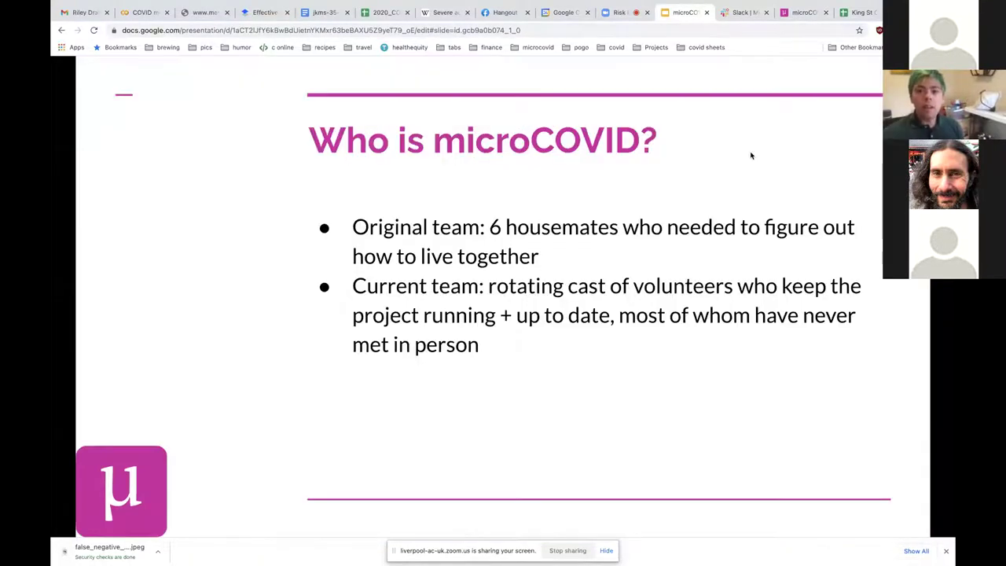